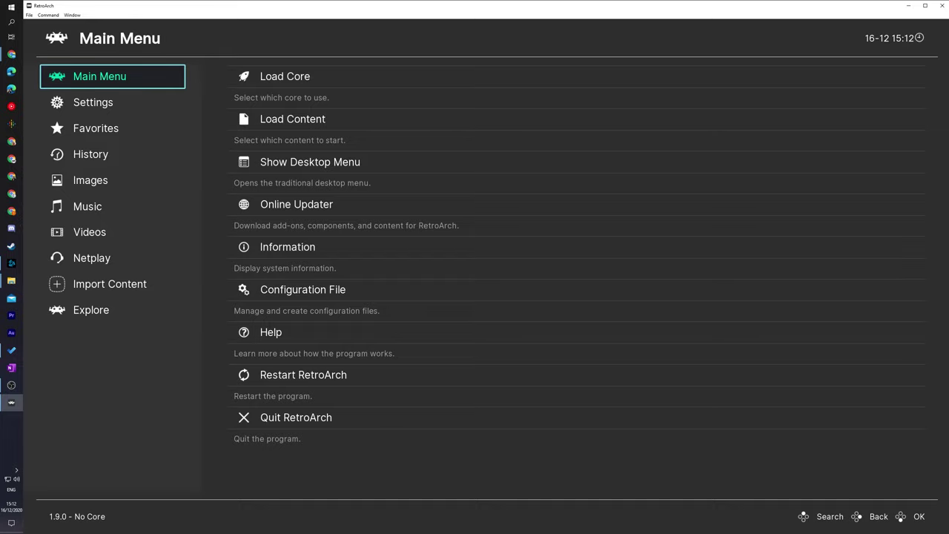
# Check the System/BIOS directory under Settings > Directory: F:\Emulation\RetroArch\system, leaving it unchanged.
pyautogui.press('Down')
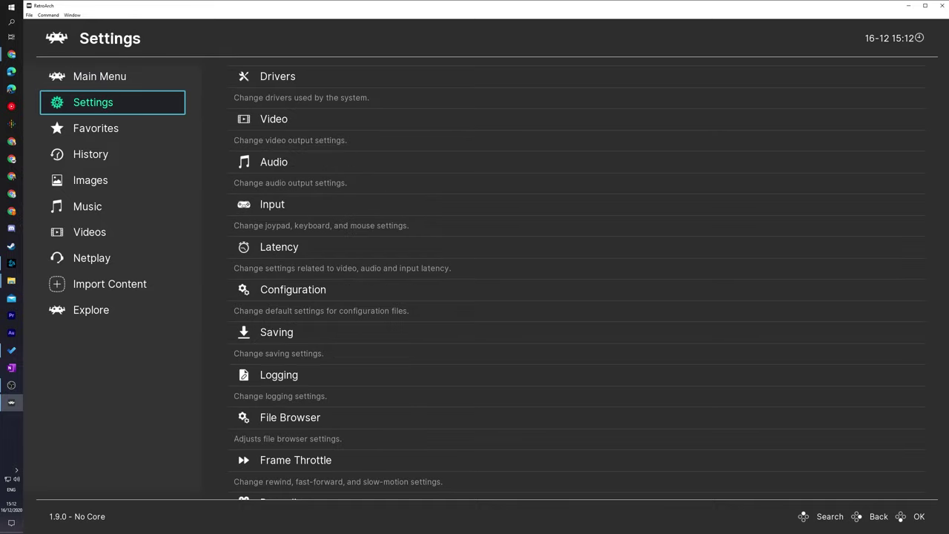
pyautogui.press('Right')
pyautogui.press('Down')
pyautogui.press('Down')
pyautogui.press('Down')
pyautogui.press('Down')
pyautogui.press('Down')
pyautogui.press('Down')
pyautogui.press('Down')
pyautogui.press('Down')
pyautogui.press('Down')
pyautogui.press('Down')
pyautogui.press('Down')
pyautogui.press('Down')
pyautogui.press('Down')
pyautogui.press('Down')
pyautogui.press('Down')
pyautogui.press('Up')
pyautogui.press('Up')
pyautogui.press('Up')
pyautogui.press('Up')
pyautogui.press('Down')
pyautogui.press('Down')
pyautogui.press('Down')
pyautogui.press('Down')
pyautogui.press('Down')
pyautogui.press('Down')
pyautogui.press('Down')
pyautogui.press('Down')
pyautogui.press('Down')
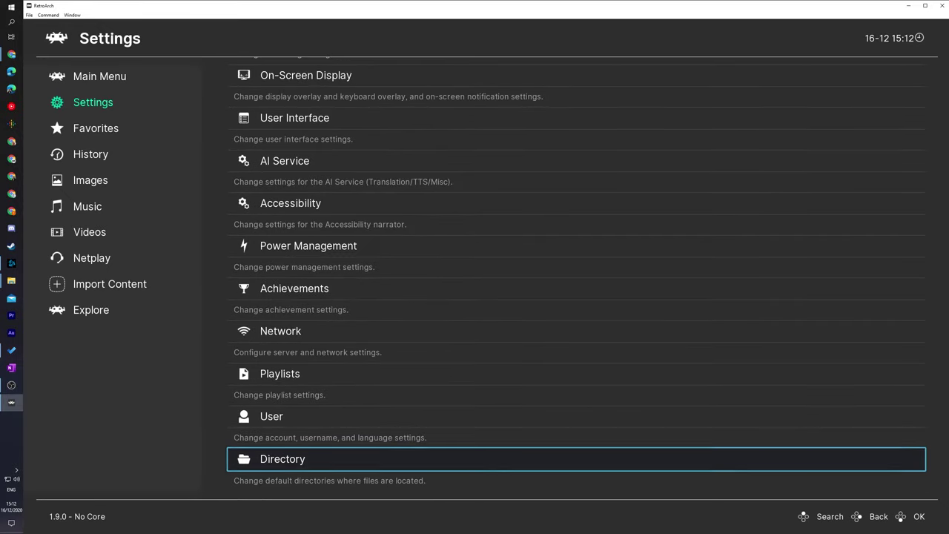
pyautogui.press('Return')
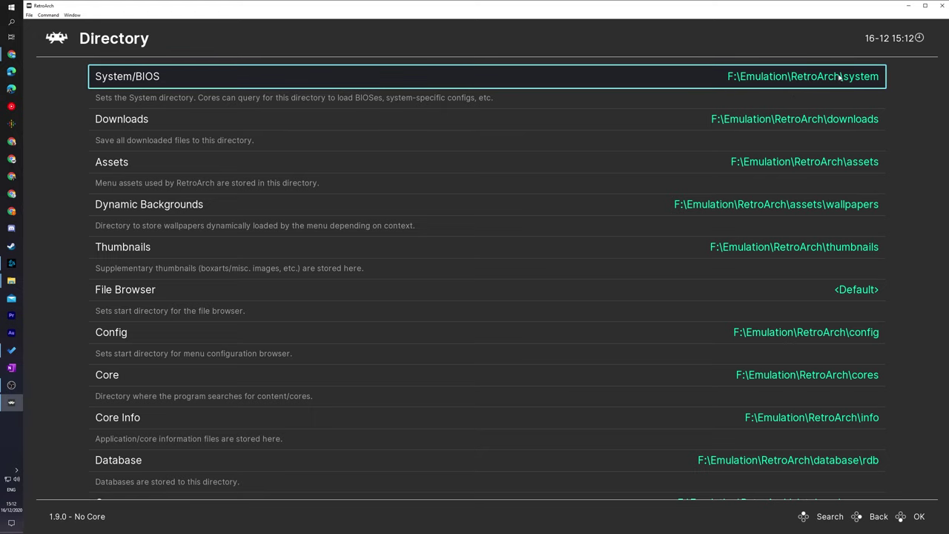
pyautogui.click(583, 72)
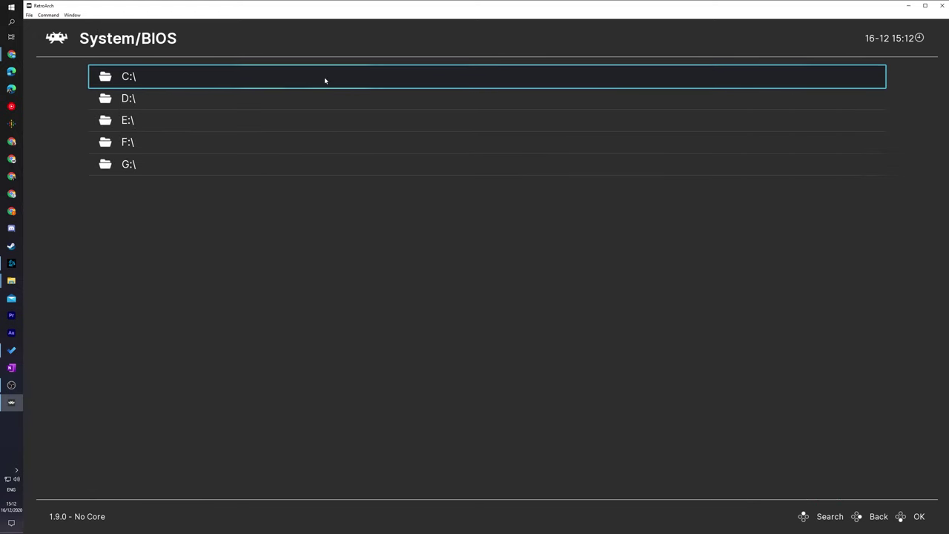
pyautogui.rightClick(267, 232)
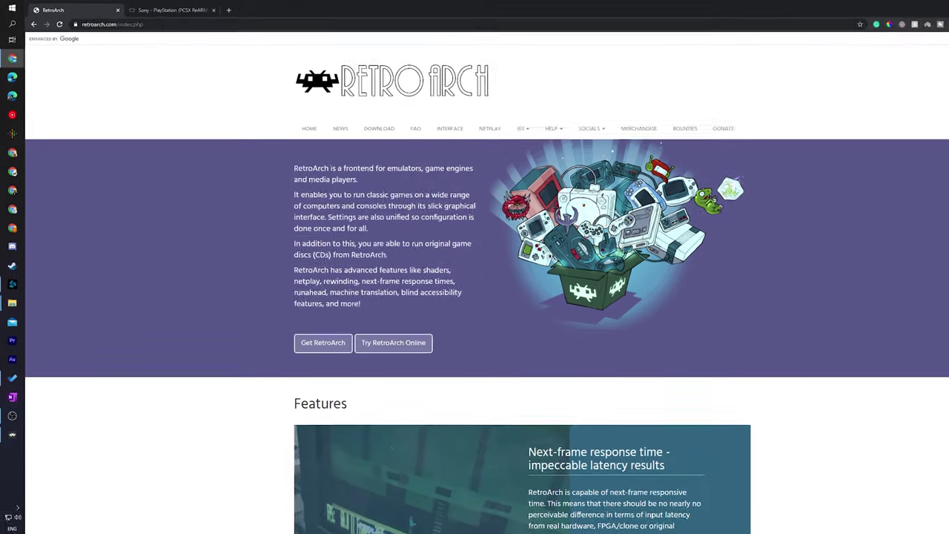
# Go from retroarch.com's Help menu to the Libretro Docs site.
pyautogui.click(104, 23)
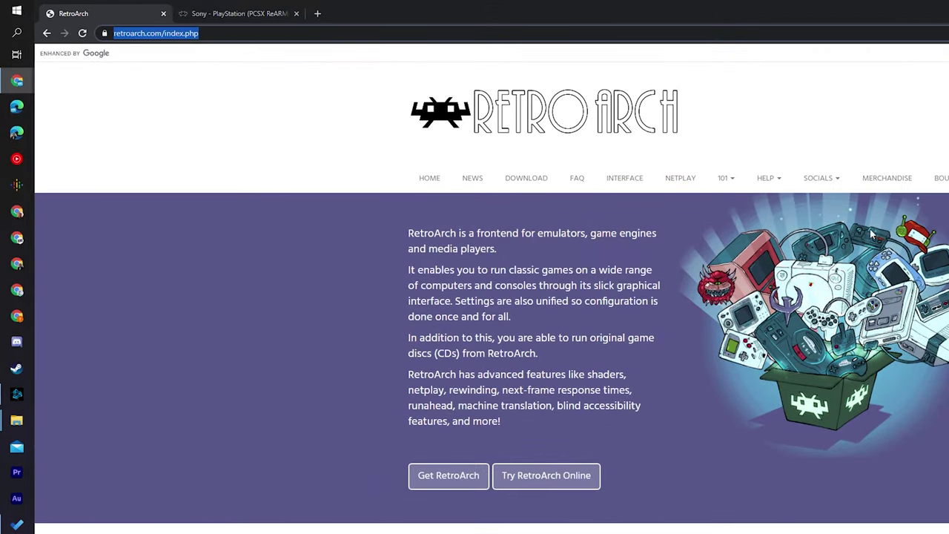
pyautogui.click(769, 178)
pyautogui.rightClick(773, 208)
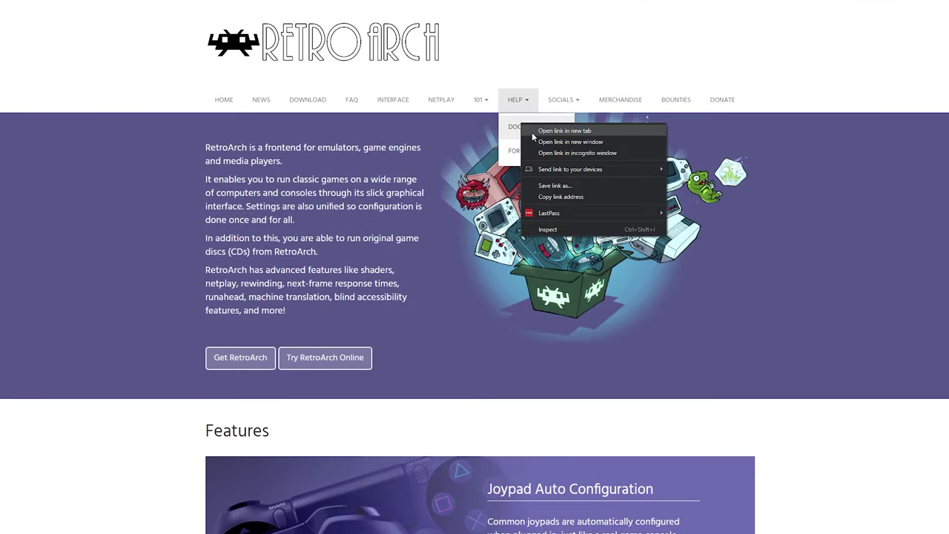
pyautogui.press('Escape')
pyautogui.click(509, 126)
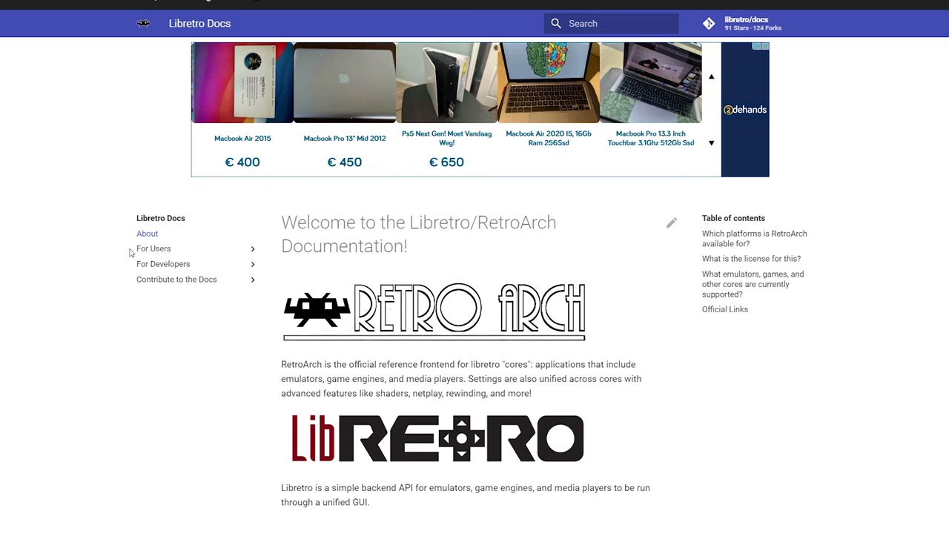
# Expand For Users > Core Library: Emulation > Sony Emulation in the docs sidebar to show the PlayStation cores.
pyautogui.click(158, 250)
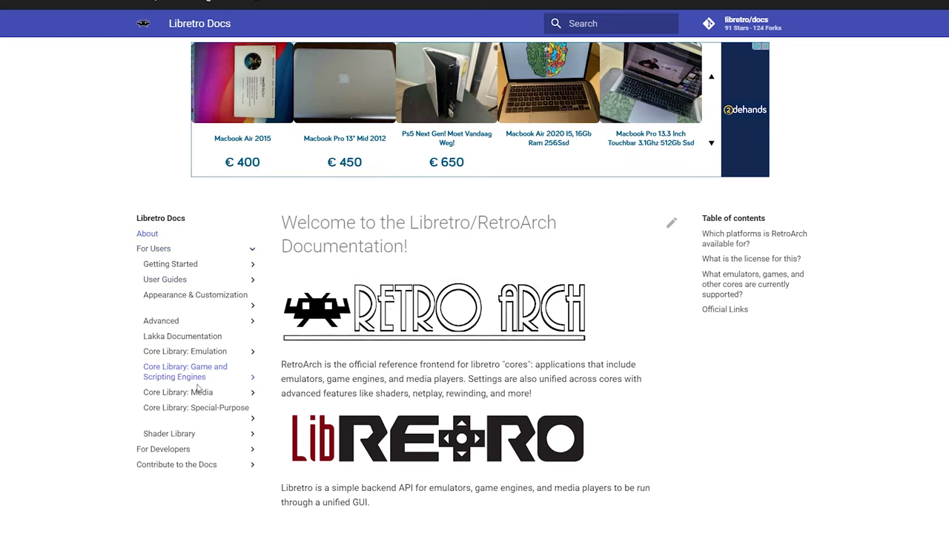
pyautogui.click(210, 352)
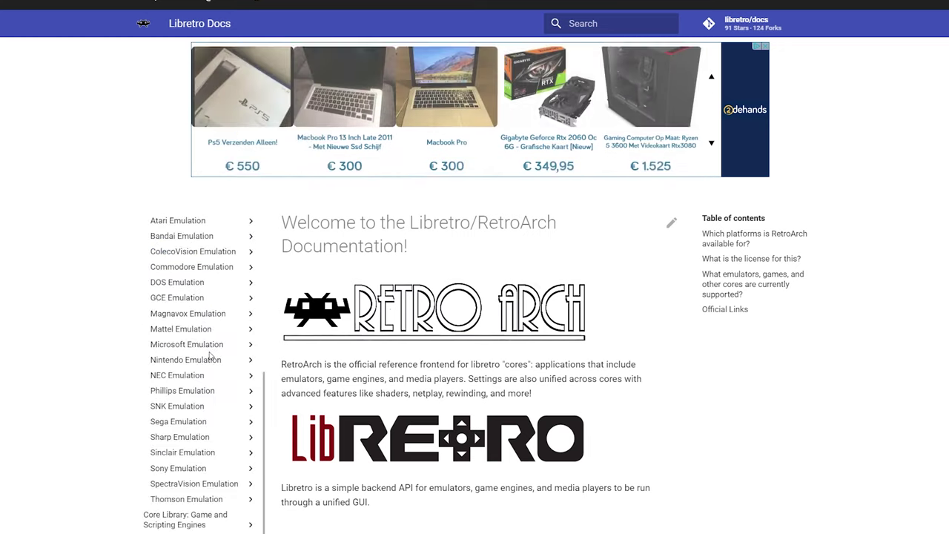
pyautogui.scroll(2, 179, 315)
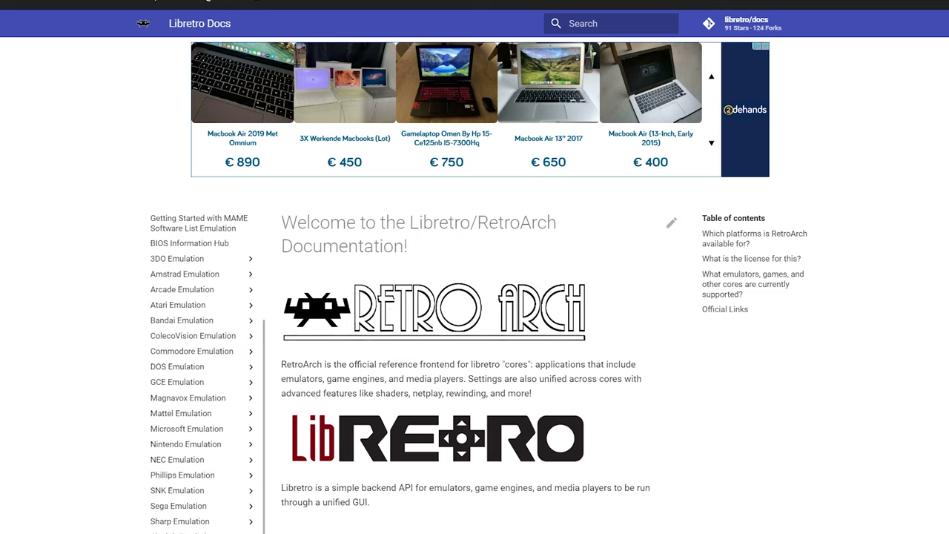
pyautogui.scroll(-3, 189, 482)
pyautogui.click(185, 448)
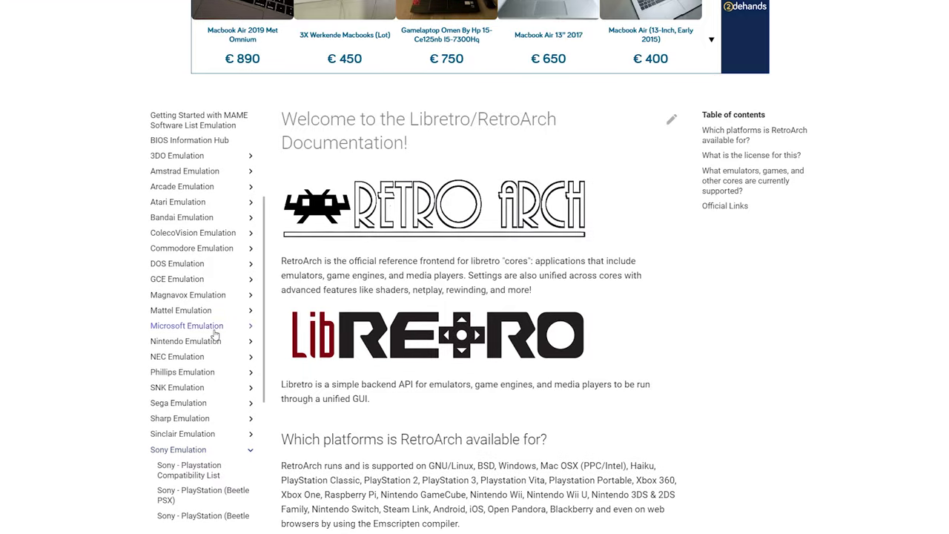
pyautogui.scroll(-3, 207, 370)
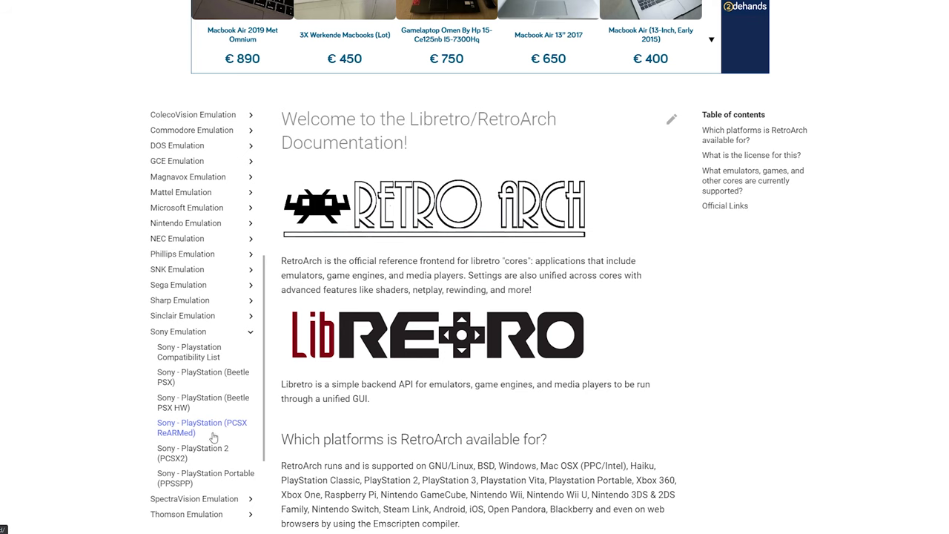
# Open the PCSX ReARMed core page and highlight its BIOS heading and the scph101.bin entry.
pyautogui.click(181, 436)
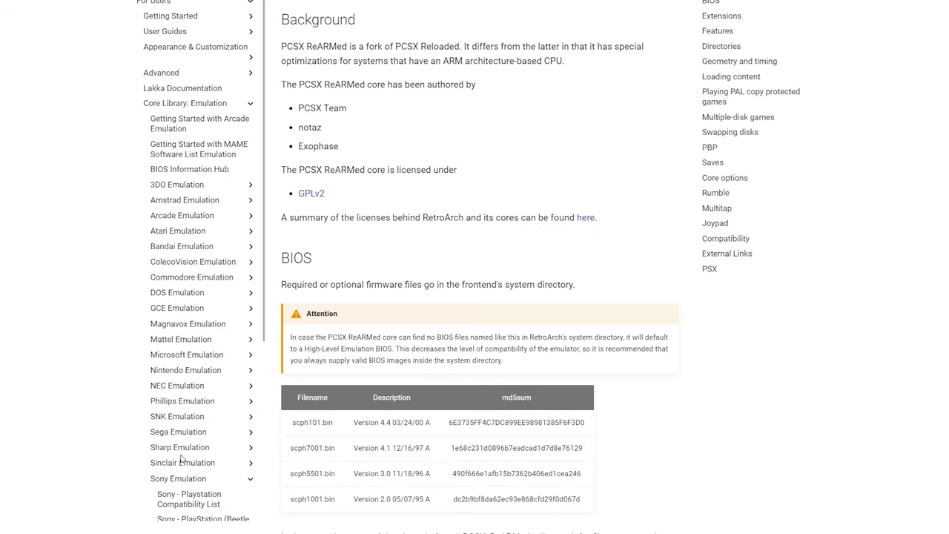
pyautogui.scroll(-1, 496, 89)
pyautogui.scroll(1, 500, 126)
pyautogui.scroll(-10, 497, 169)
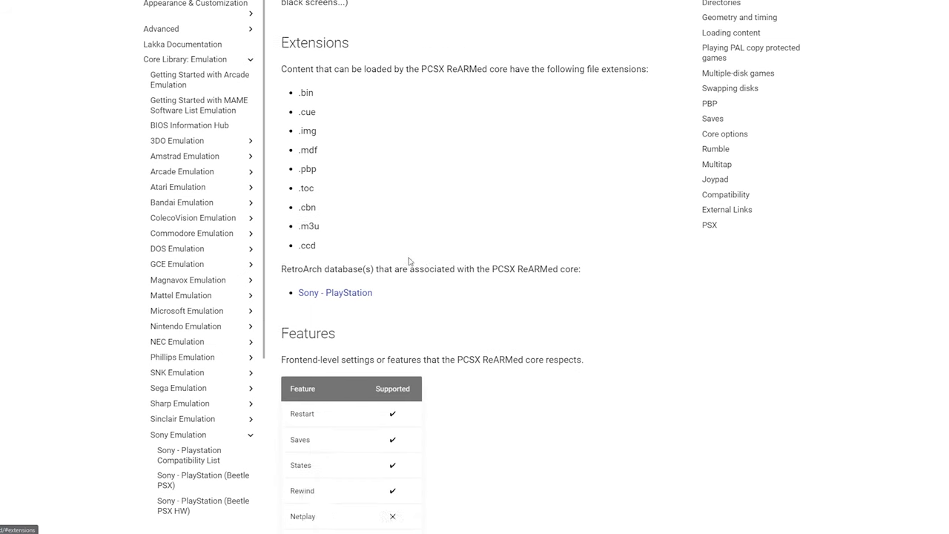
pyautogui.scroll(-1, 409, 262)
pyautogui.scroll(10, 637, 377)
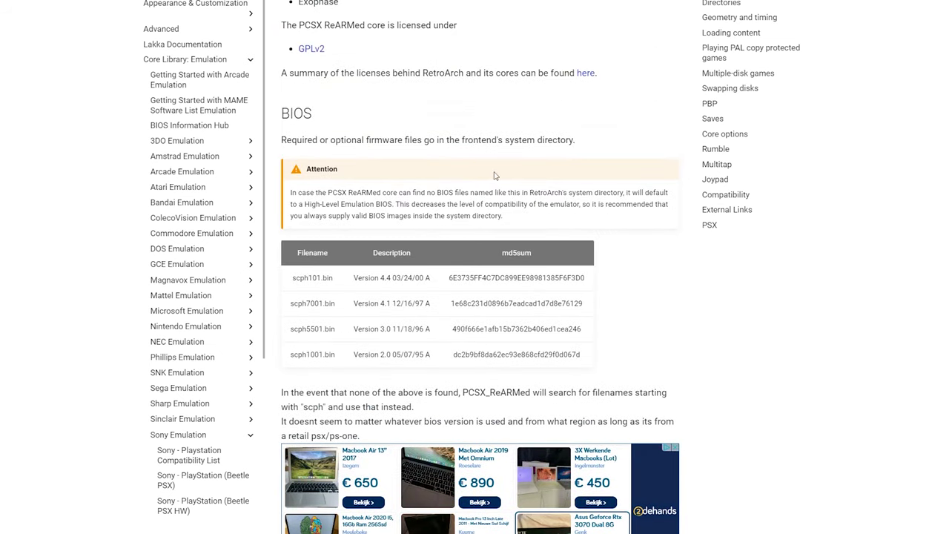
pyautogui.doubleClick(297, 114)
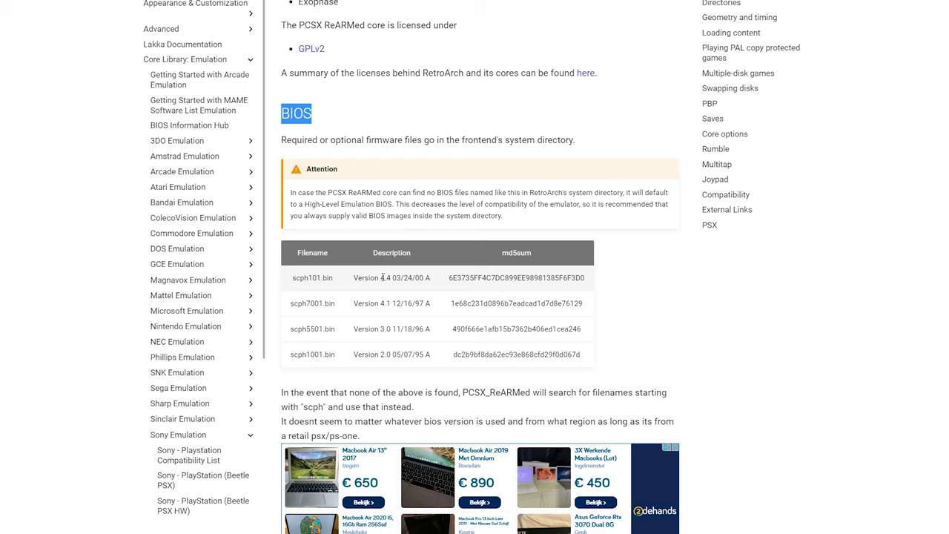
pyautogui.doubleClick(385, 278)
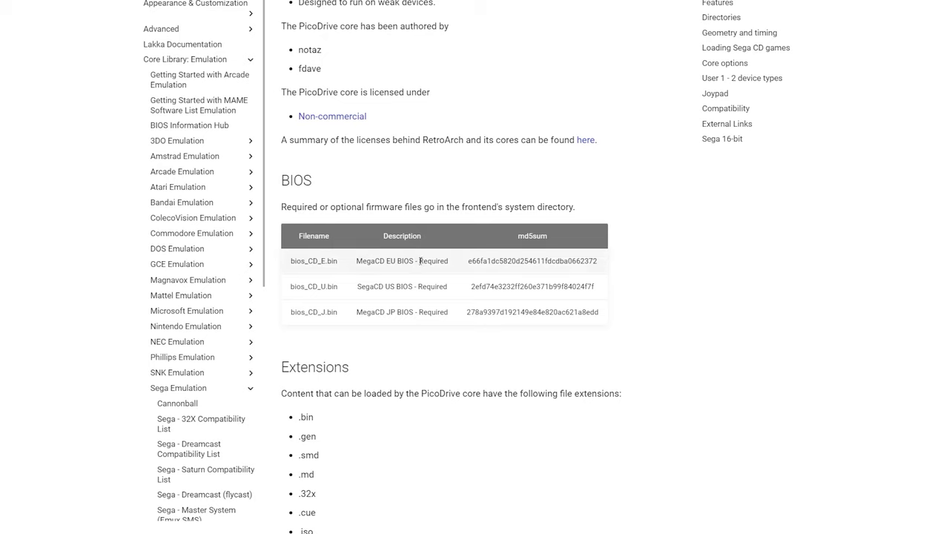
pyautogui.moveTo(327, 262); pyautogui.dragTo(296, 266)
pyautogui.moveTo(413, 287); pyautogui.dragTo(338, 287)
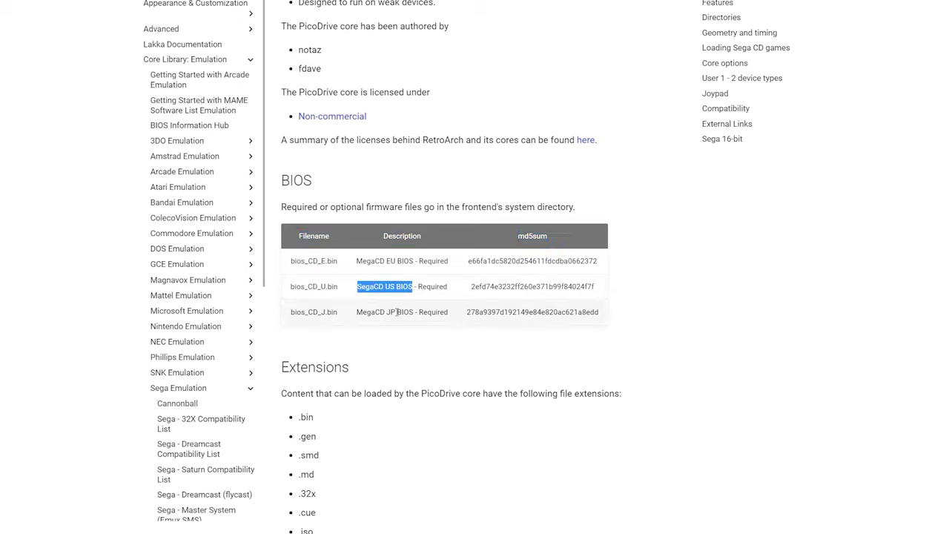
pyautogui.moveTo(414, 312); pyautogui.dragTo(345, 311)
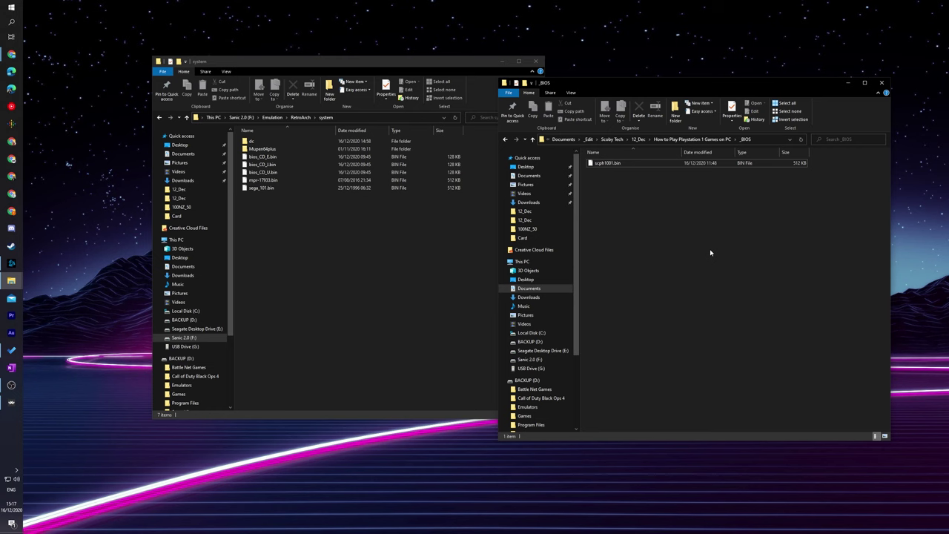
pyautogui.click(11, 402)
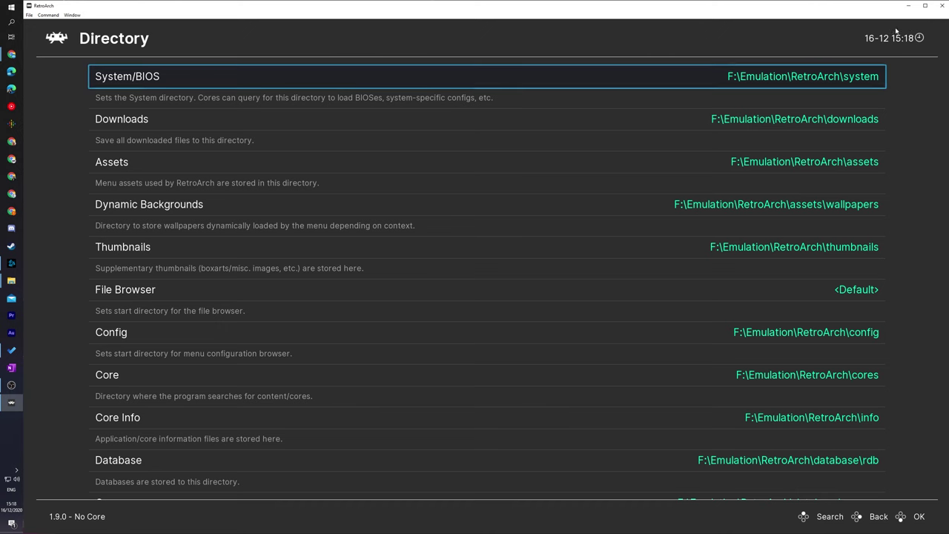
pyautogui.hotkey('alt', 'F4')
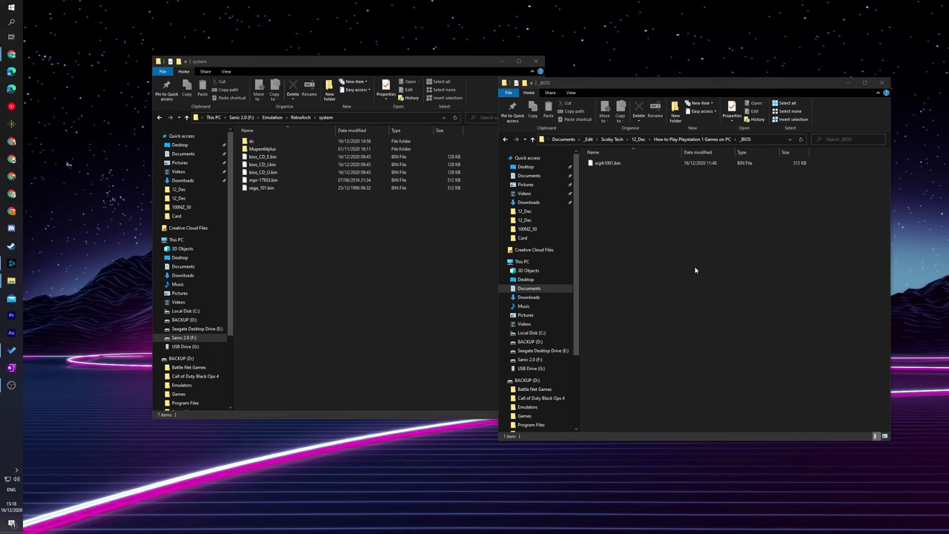
pyautogui.click(607, 163)
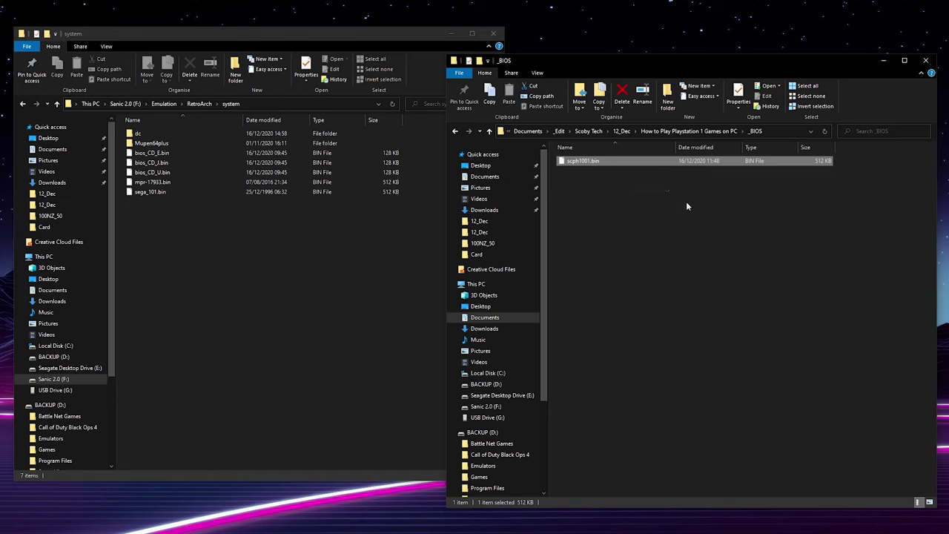
# Drag scph1001.bin from the _BIOS window into the system folder, which then holds eight items.
pyautogui.click(336, 263)
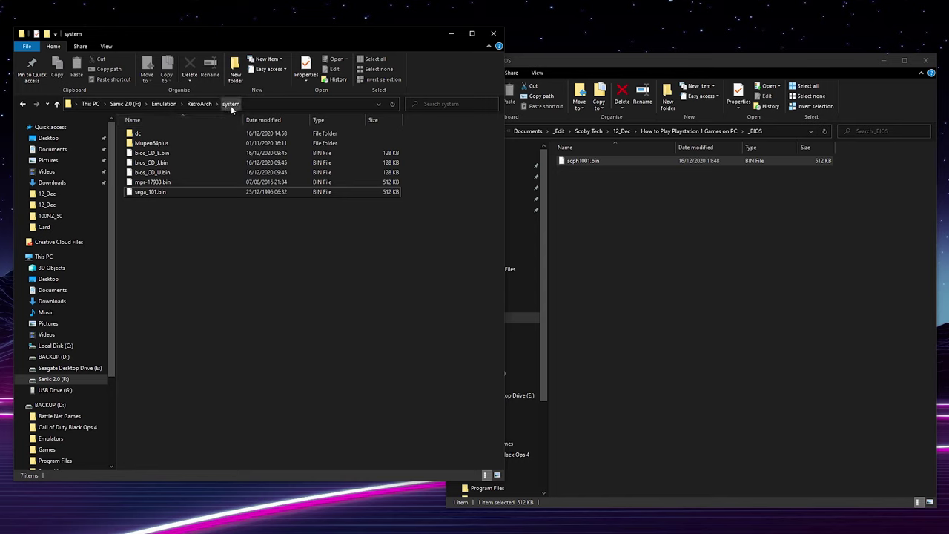
pyautogui.moveTo(365, 224); pyautogui.dragTo(134, 126)
pyautogui.click(259, 216)
pyautogui.moveTo(227, 215); pyautogui.dragTo(124, 130)
pyautogui.click(304, 221)
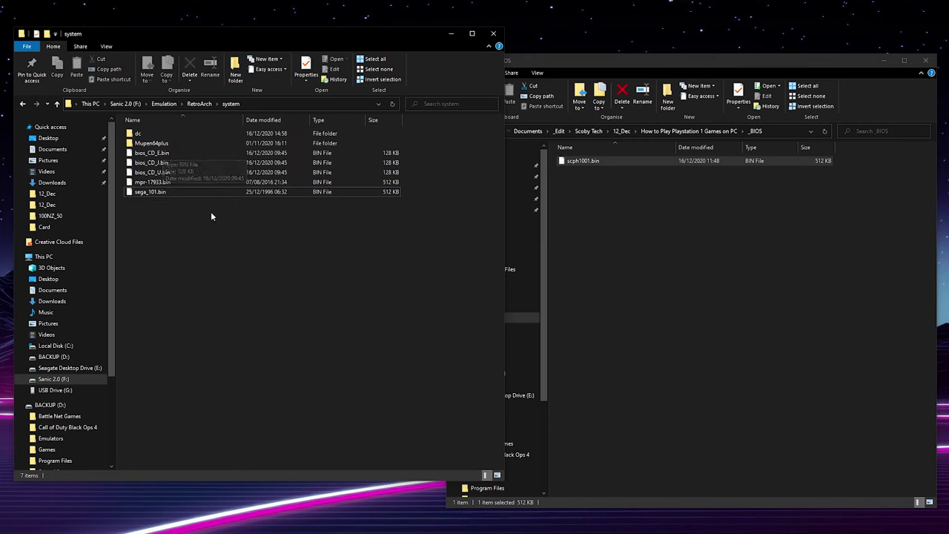
pyautogui.click(616, 182)
pyautogui.moveTo(583, 161); pyautogui.dragTo(237, 249)
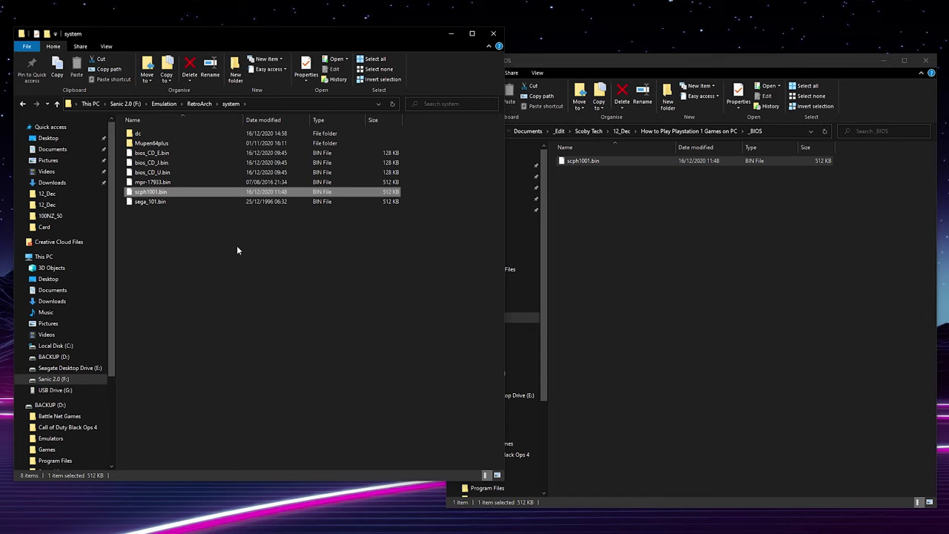
pyautogui.moveTo(250, 246); pyautogui.dragTo(165, 149)
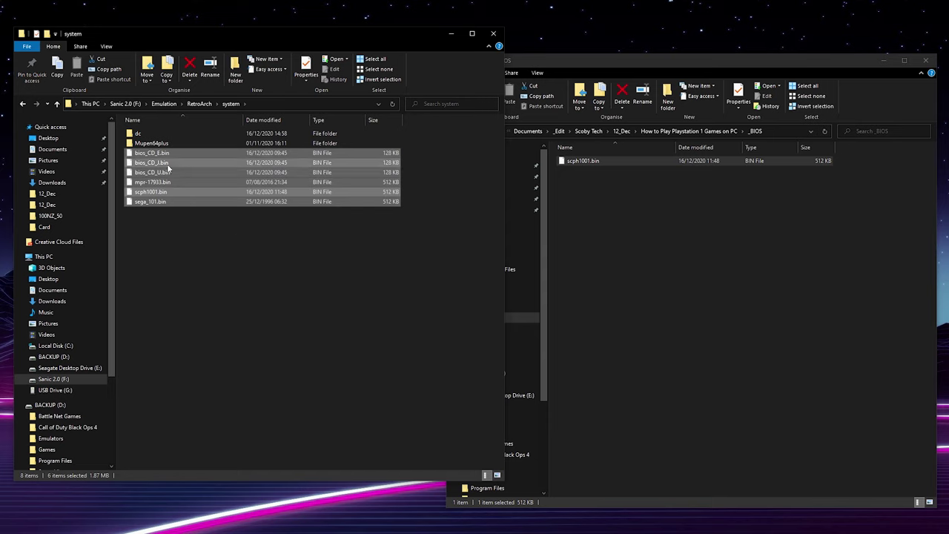
pyautogui.moveTo(410, 141); pyautogui.dragTo(316, 140)
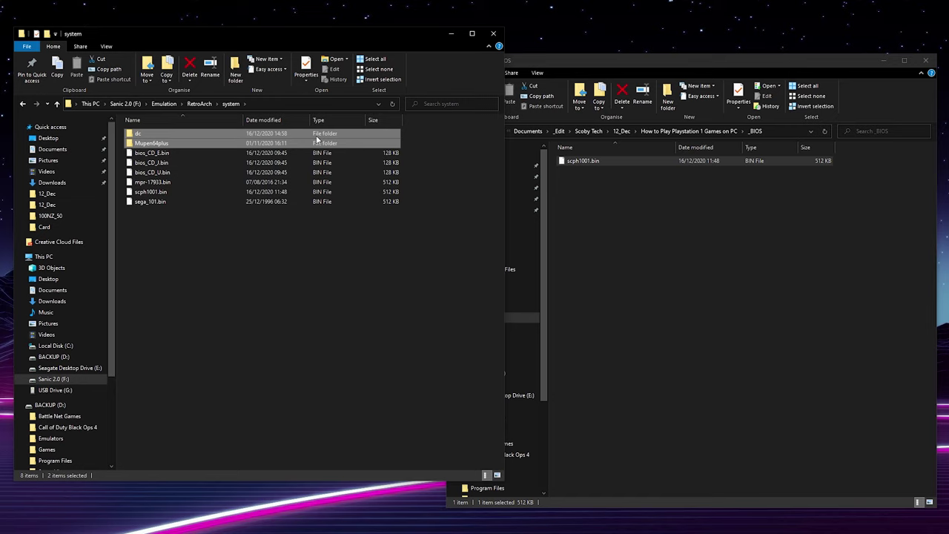
pyautogui.doubleClick(188, 133)
pyautogui.press('BackSpace')
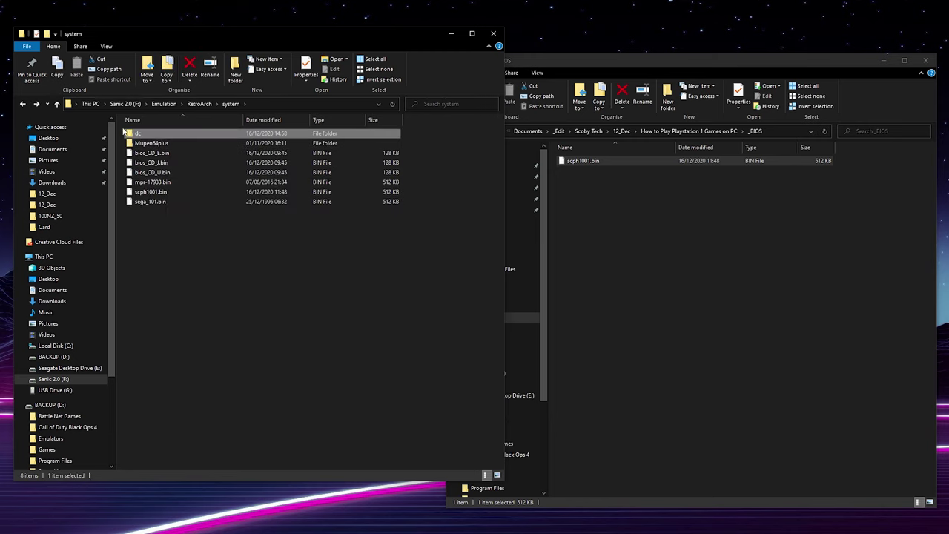
pyautogui.click(182, 143)
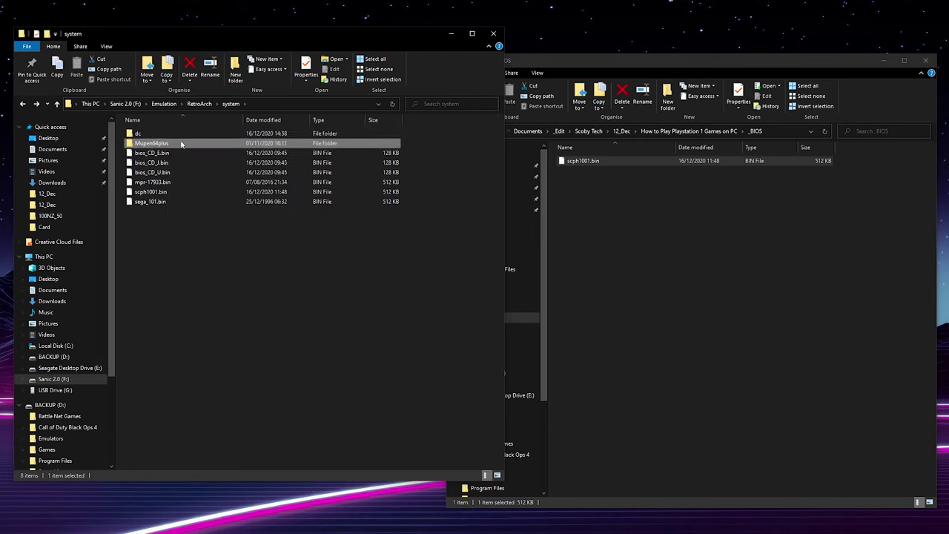
pyautogui.moveTo(212, 236); pyautogui.dragTo(153, 155)
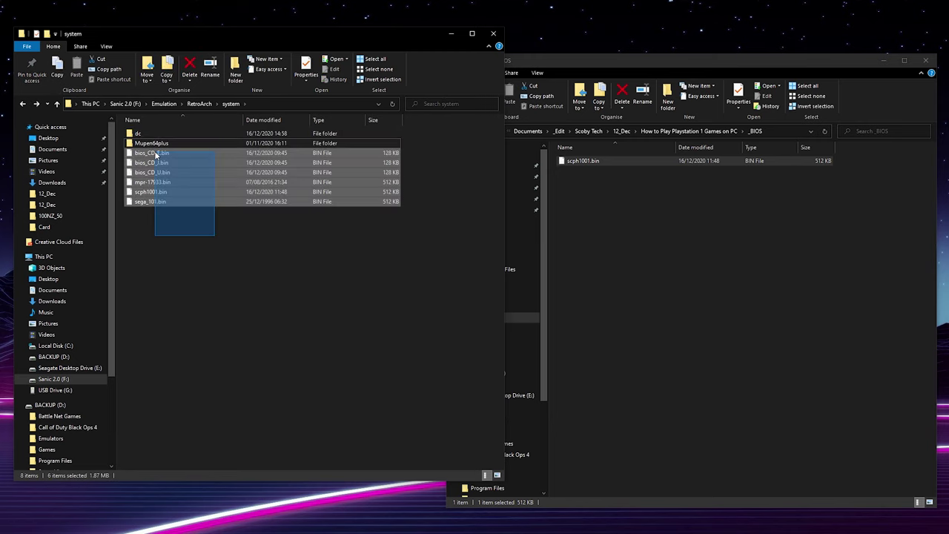
pyautogui.click(191, 211)
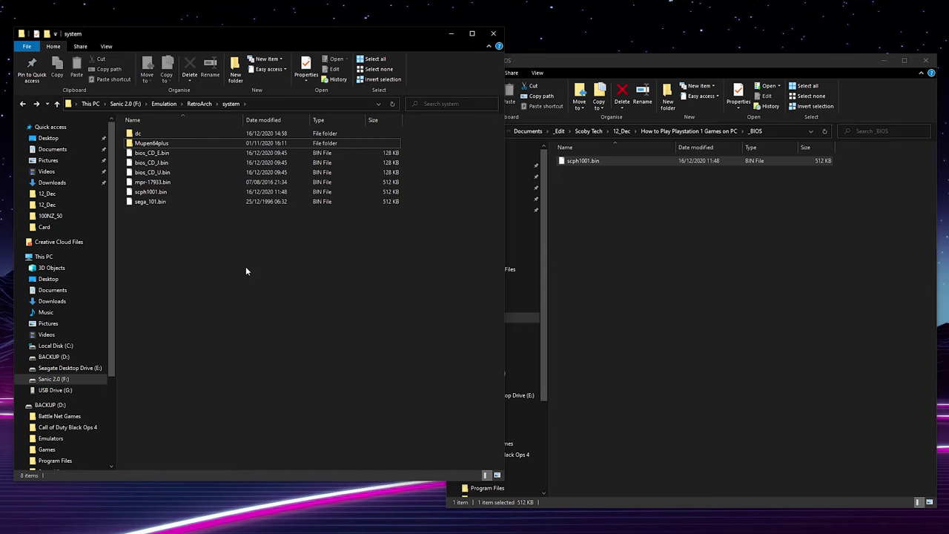
# Scroll the PicoDrive docs page back down to its MegaCD BIOS table.
pyautogui.moveTo(433, 227); pyautogui.dragTo(210, 188)
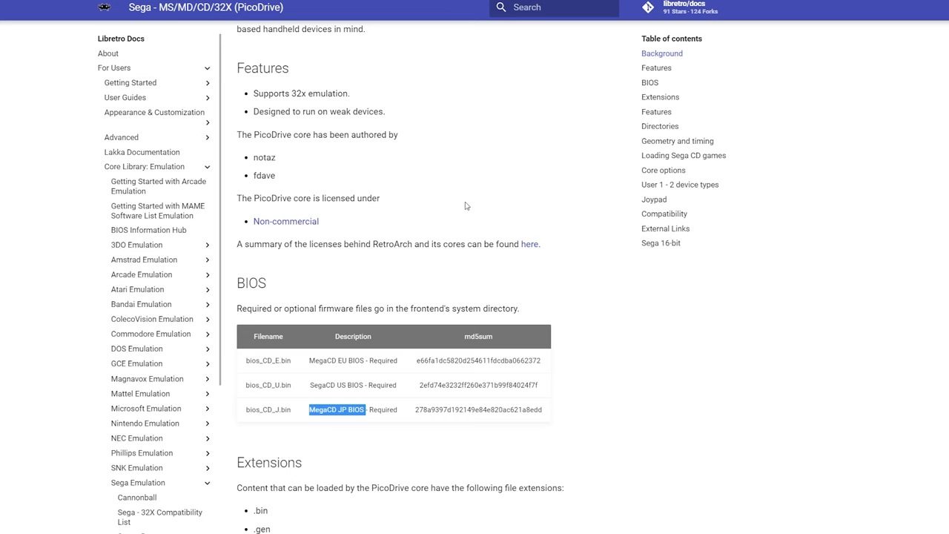
pyautogui.scroll(-1, 466, 205)
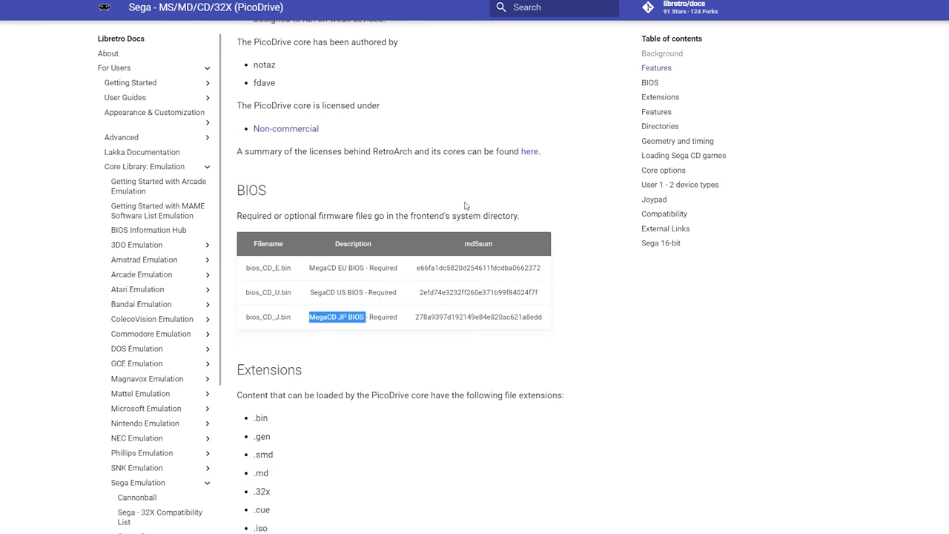